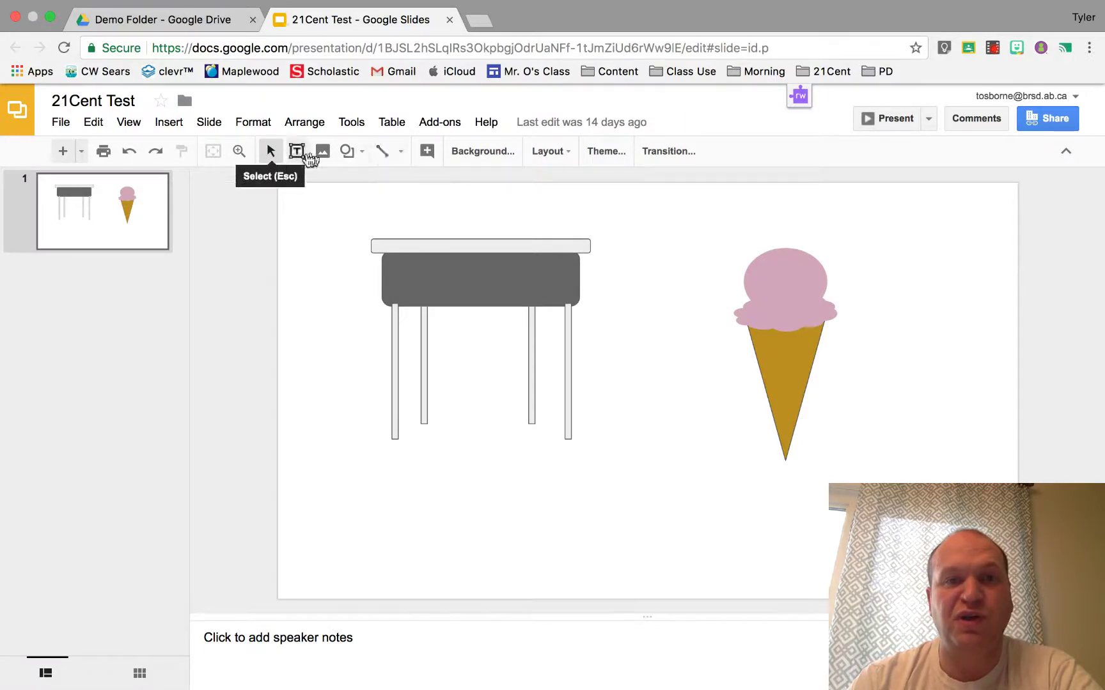
- Draw a long straight horizontal line across the slide below the desk and ice cream cone
{"action": "left_click", "coordinate": [383, 153]}
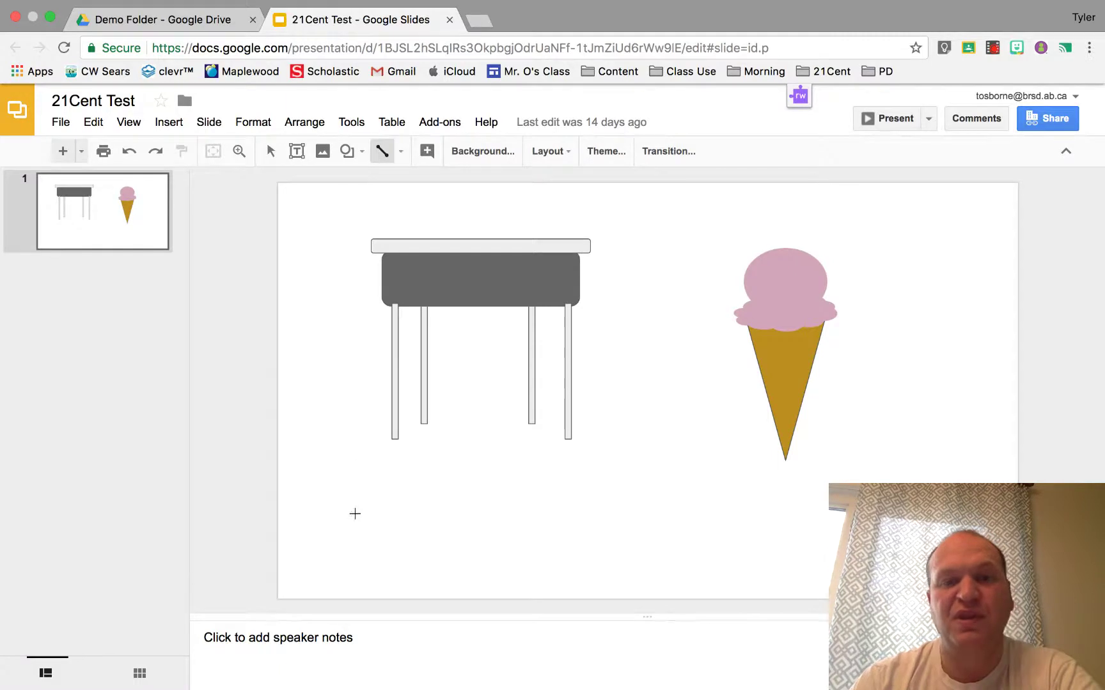
{"action": "left_click_drag", "start_coordinate": [360, 510], "coordinate": [769, 512]}
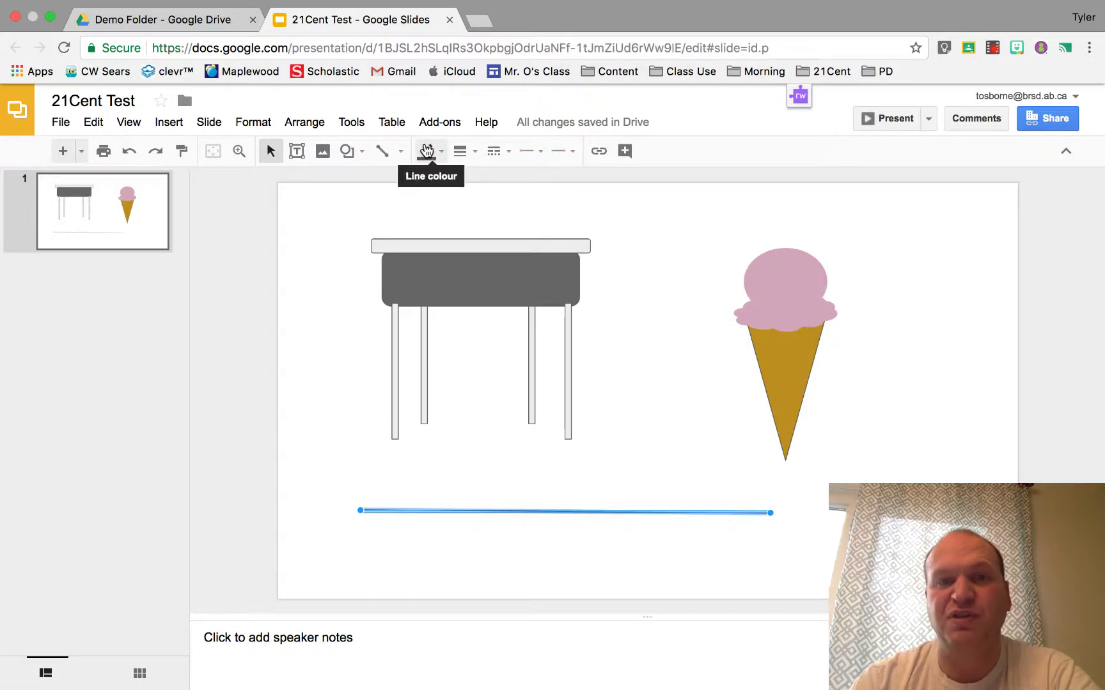
{"action": "left_click", "coordinate": [469, 154]}
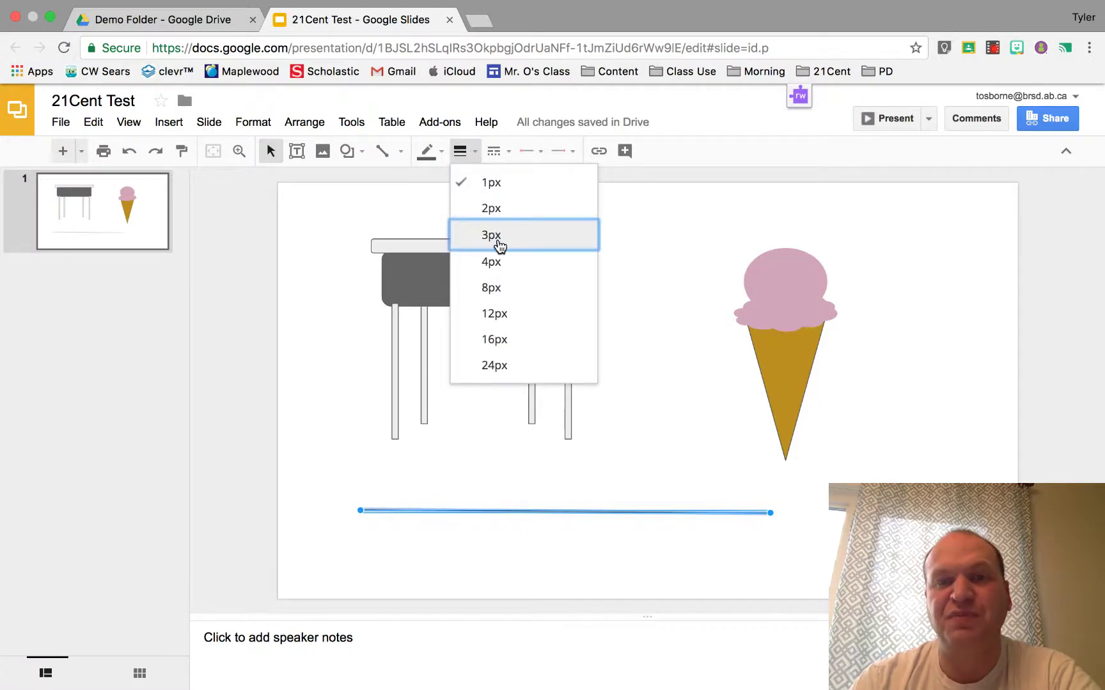
- Make the line 24px thick, review it, then reduce it to a thinner weight
{"action": "left_click", "coordinate": [502, 365]}
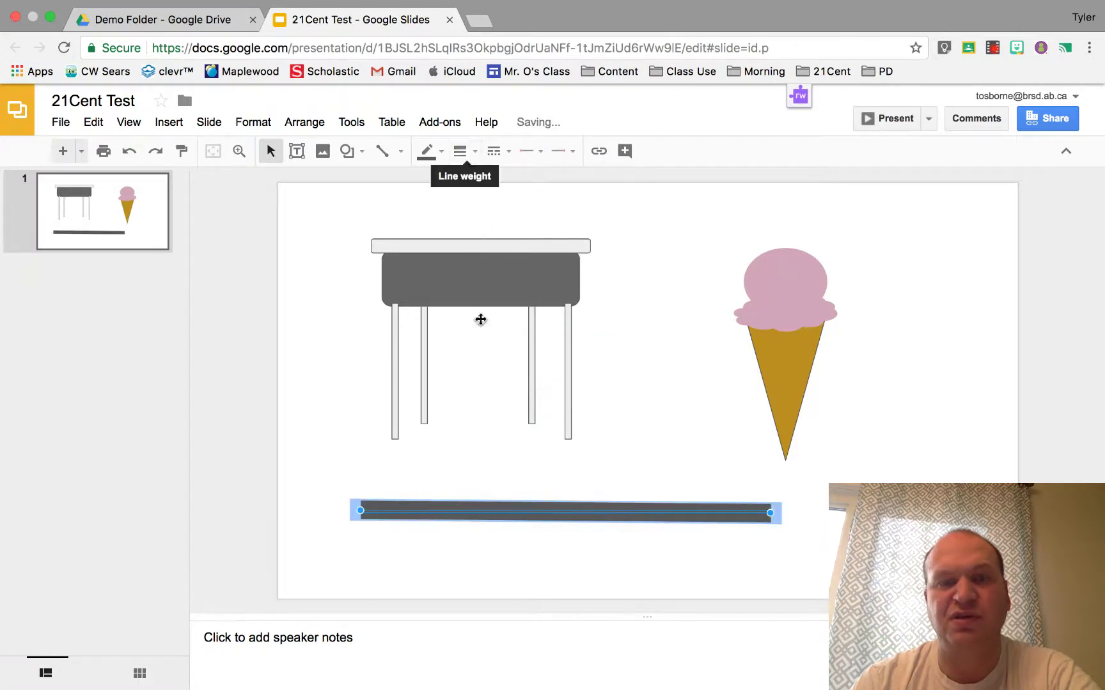
{"action": "left_click", "coordinate": [587, 481]}
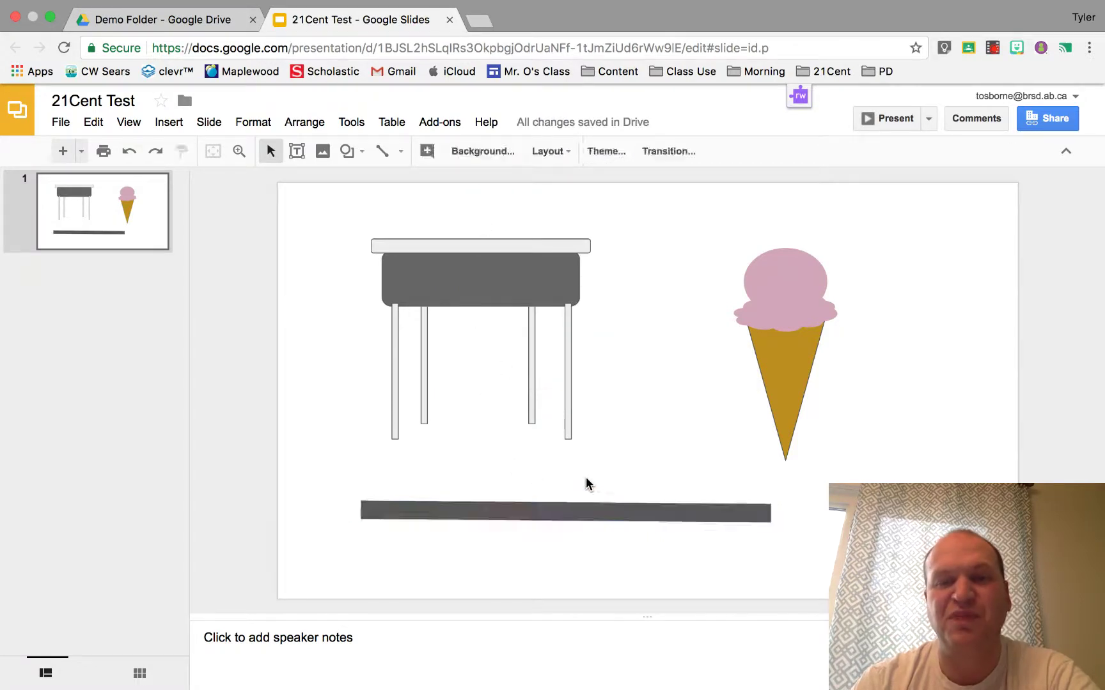
{"action": "left_click", "coordinate": [715, 514]}
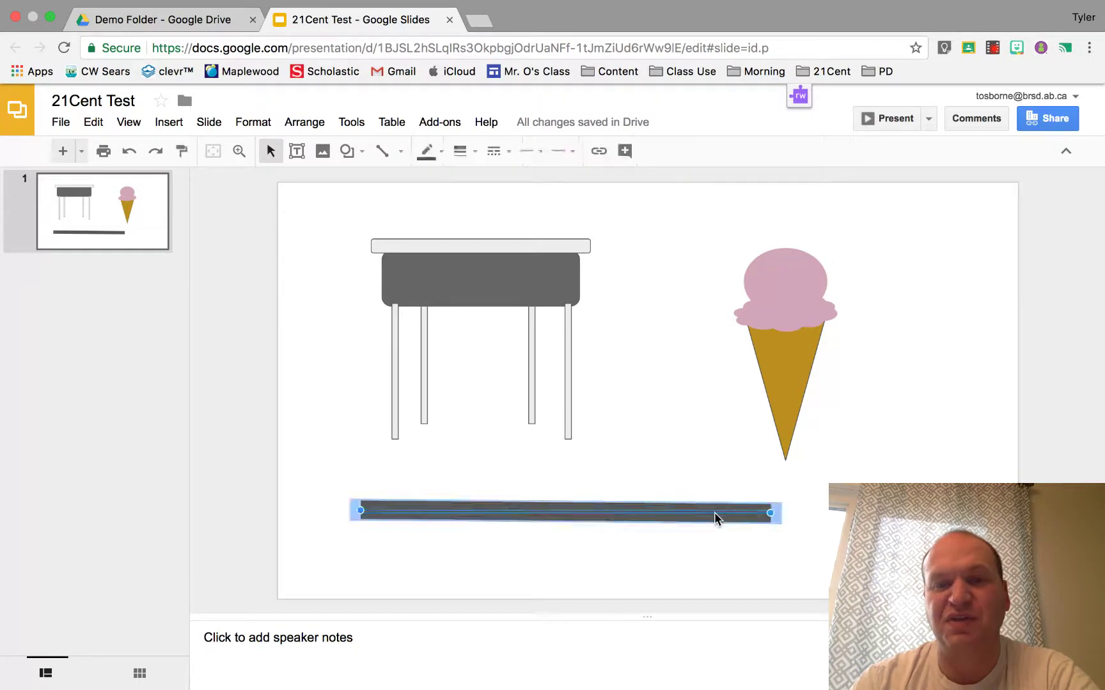
{"action": "left_click", "coordinate": [443, 156]}
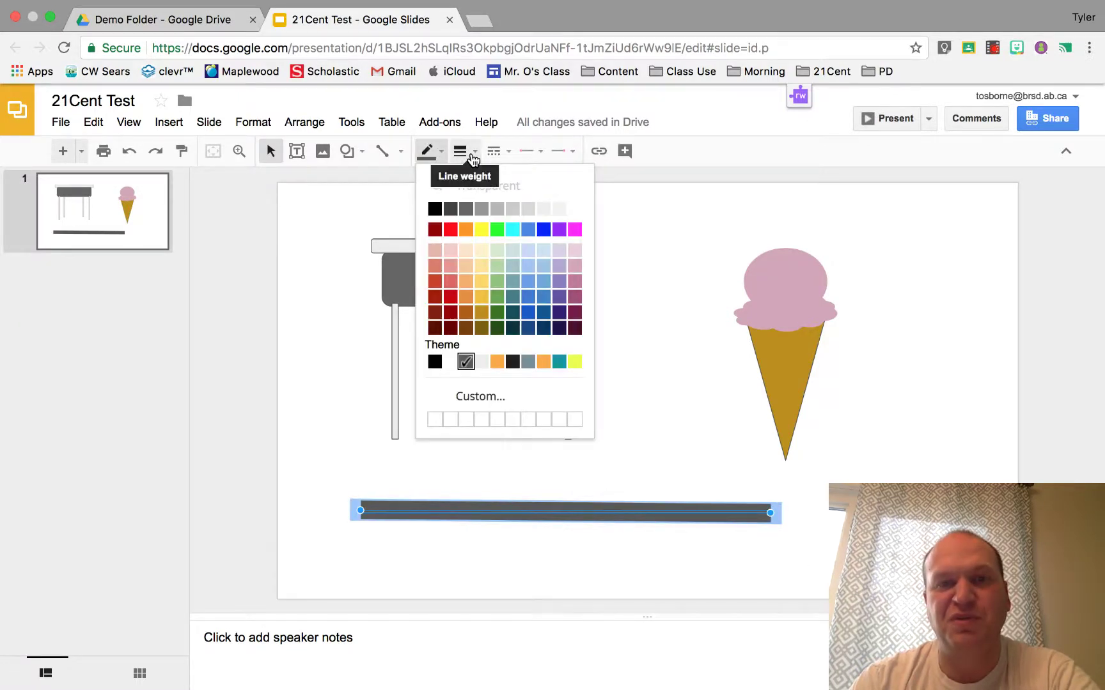
{"action": "left_click", "coordinate": [461, 152]}
{"action": "left_click", "coordinate": [503, 293]}
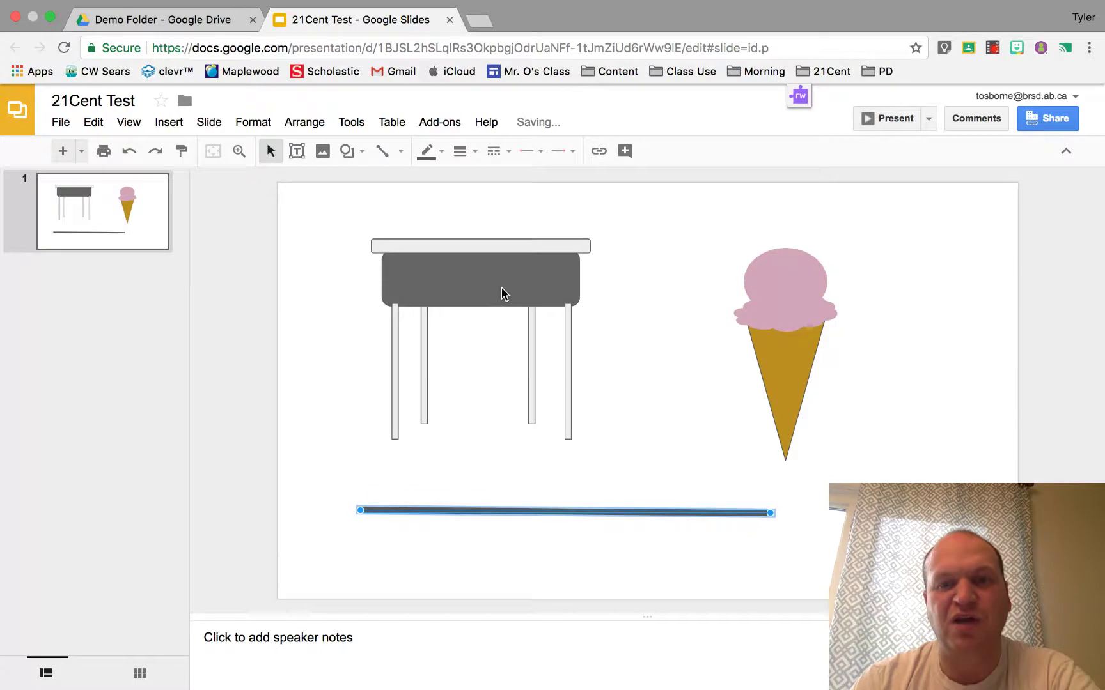
{"action": "left_click", "coordinate": [644, 417]}
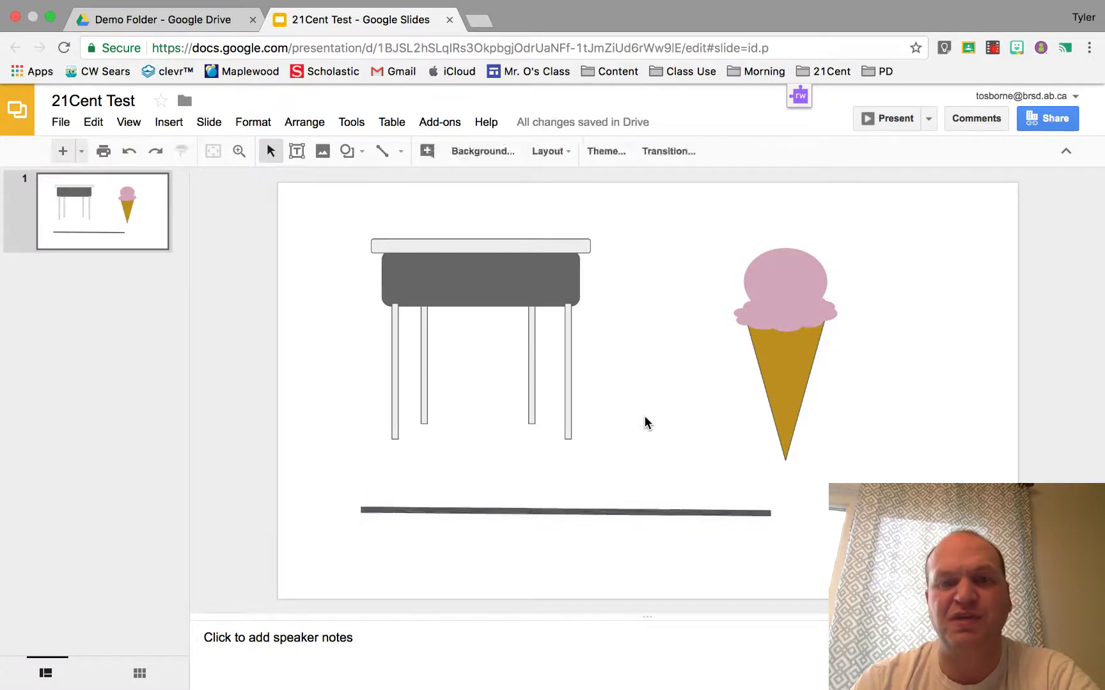
{"action": "left_click", "coordinate": [630, 514]}
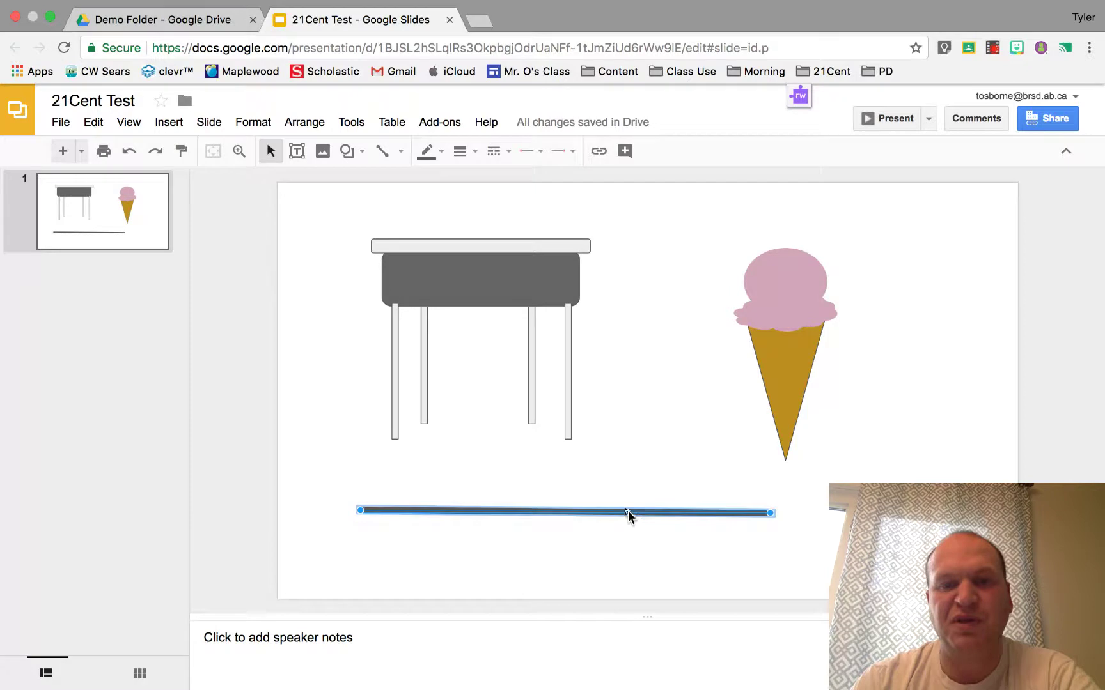
- Change the line colour beneath the desk and ice cream cone from dark grey to red
{"action": "left_click", "coordinate": [439, 156]}
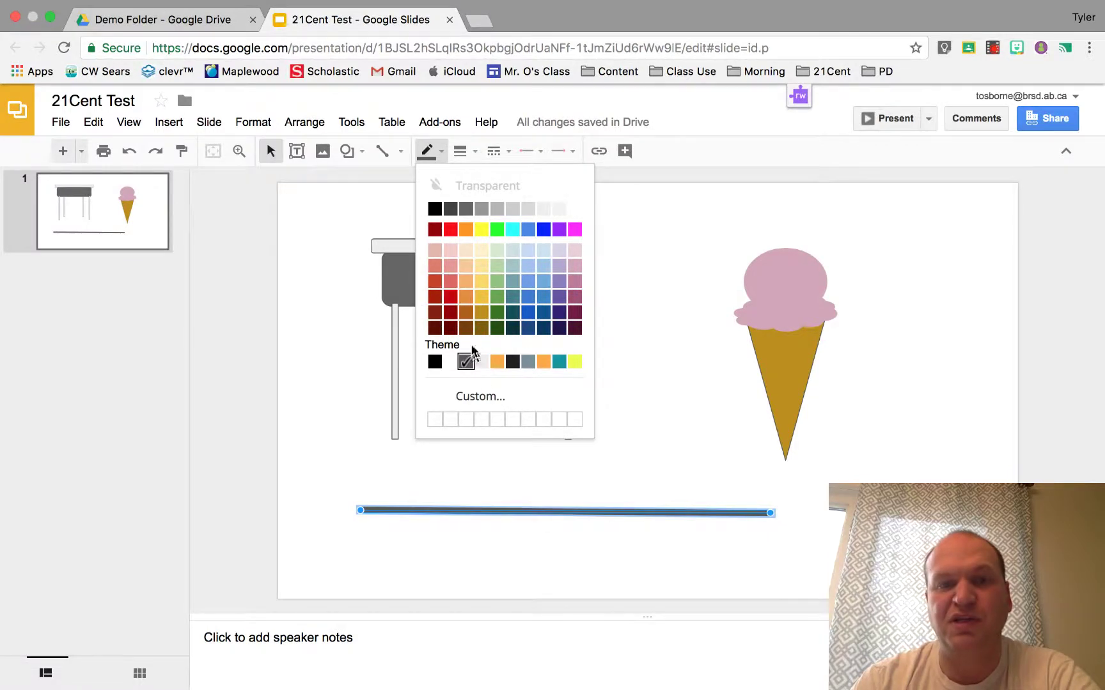
{"action": "left_click", "coordinate": [481, 399]}
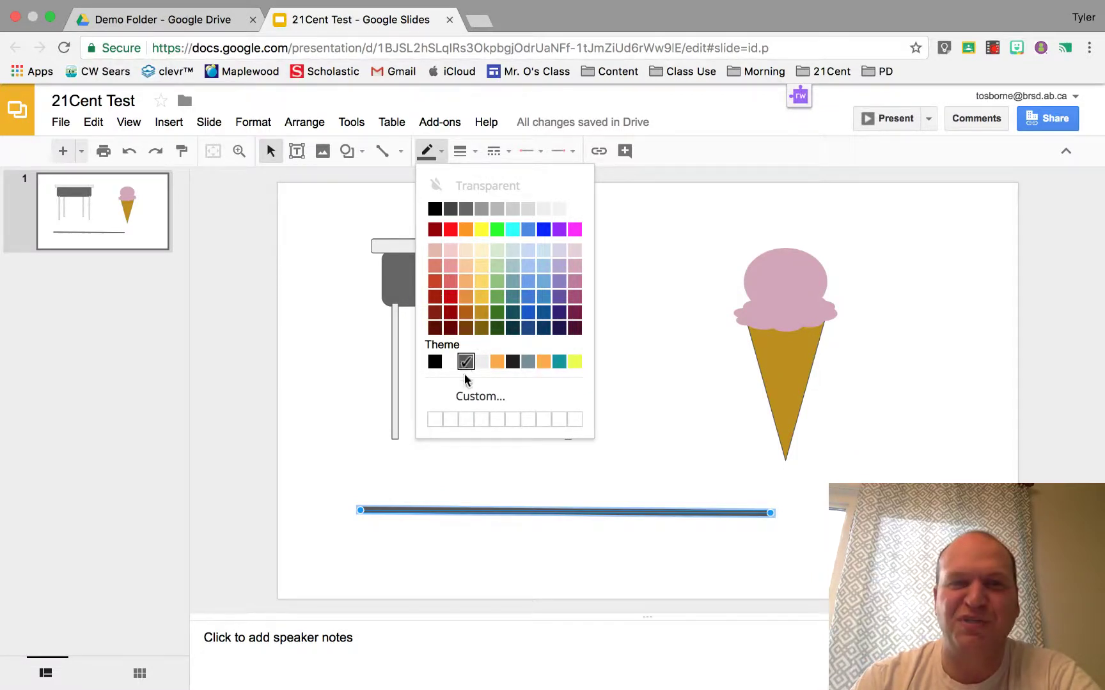
{"action": "left_click", "coordinate": [452, 296]}
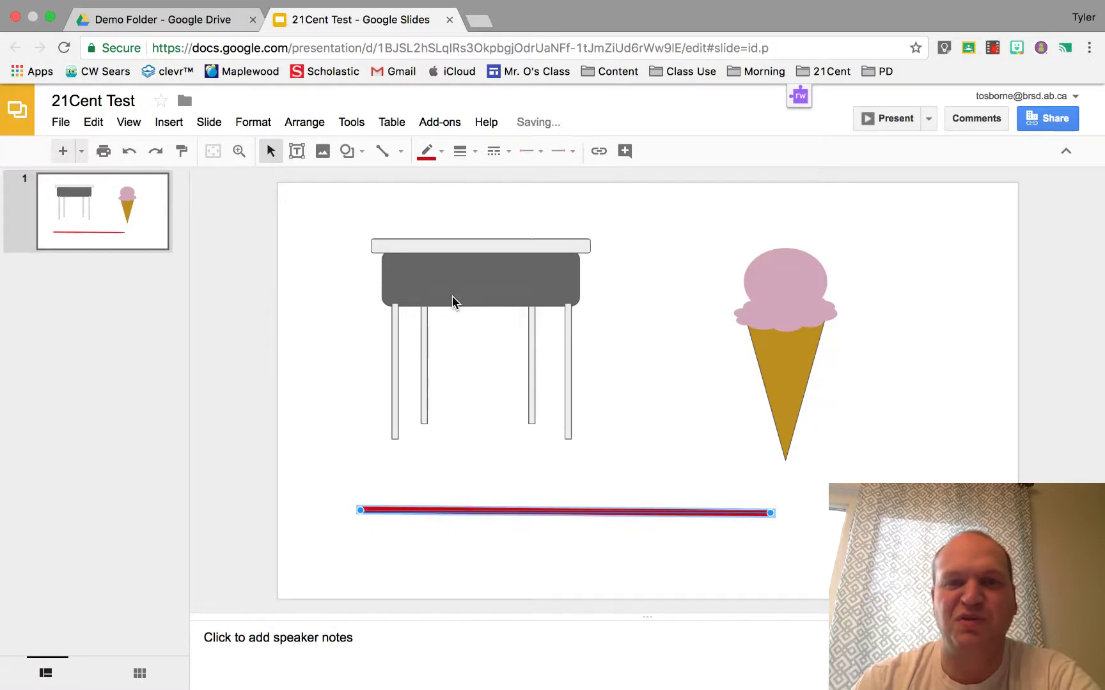
{"action": "left_click", "coordinate": [527, 485]}
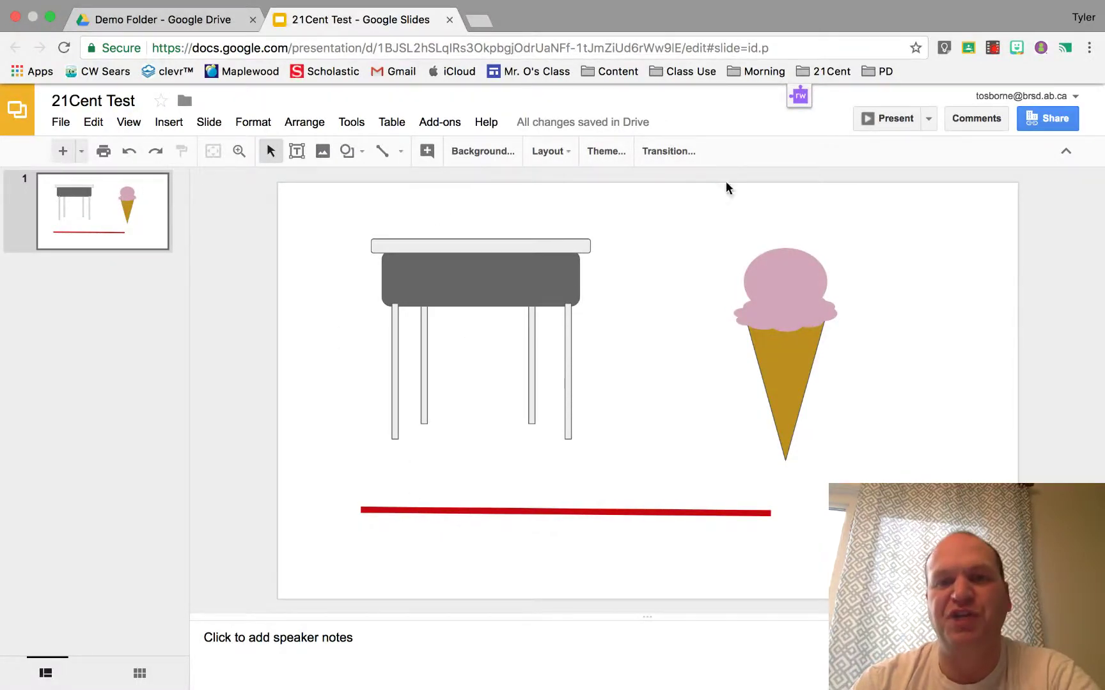
{"action": "left_click", "coordinate": [271, 154]}
- Select the red line under the desk and cone to restyle it
{"action": "left_click", "coordinate": [434, 509]}
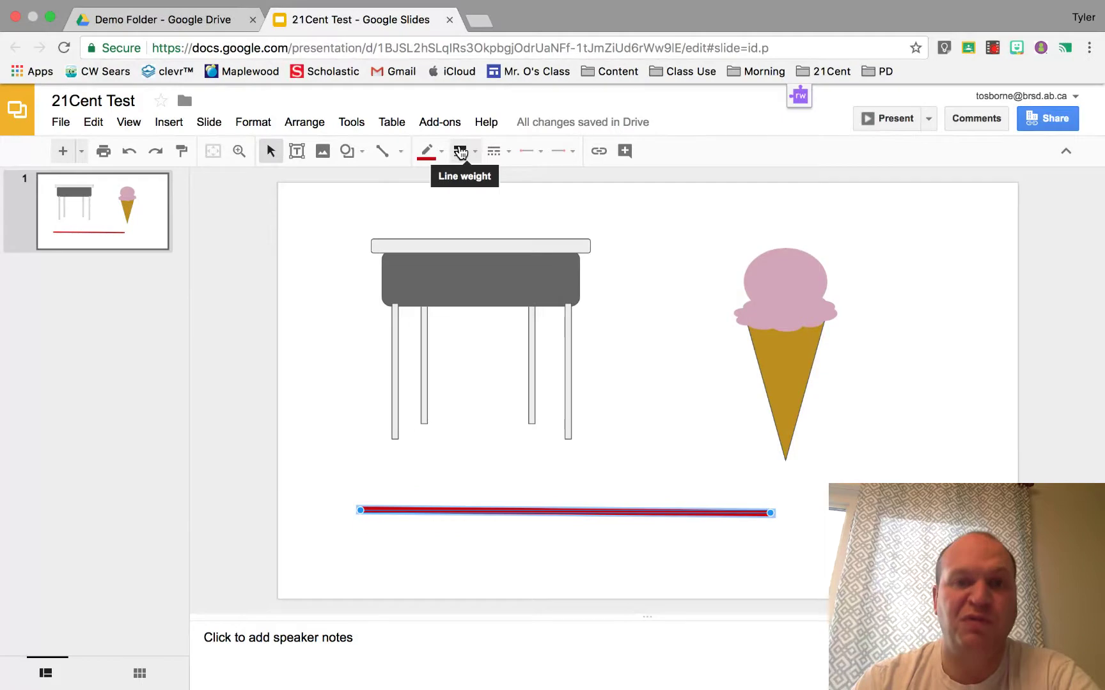
{"action": "left_click", "coordinate": [509, 156]}
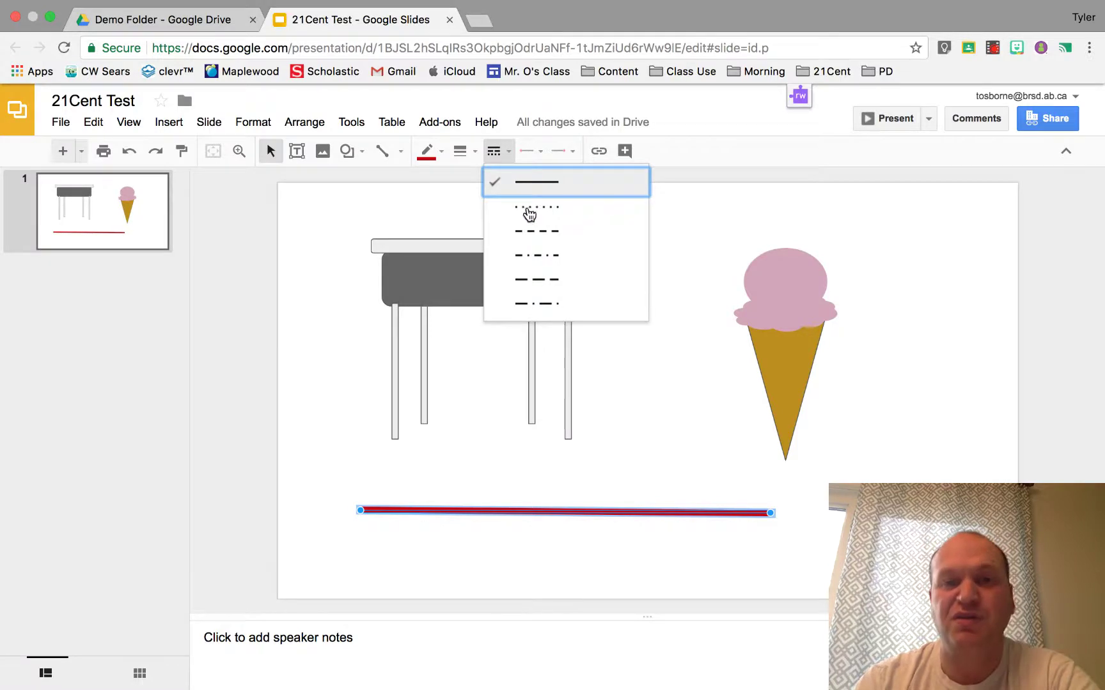
{"action": "left_click", "coordinate": [550, 233]}
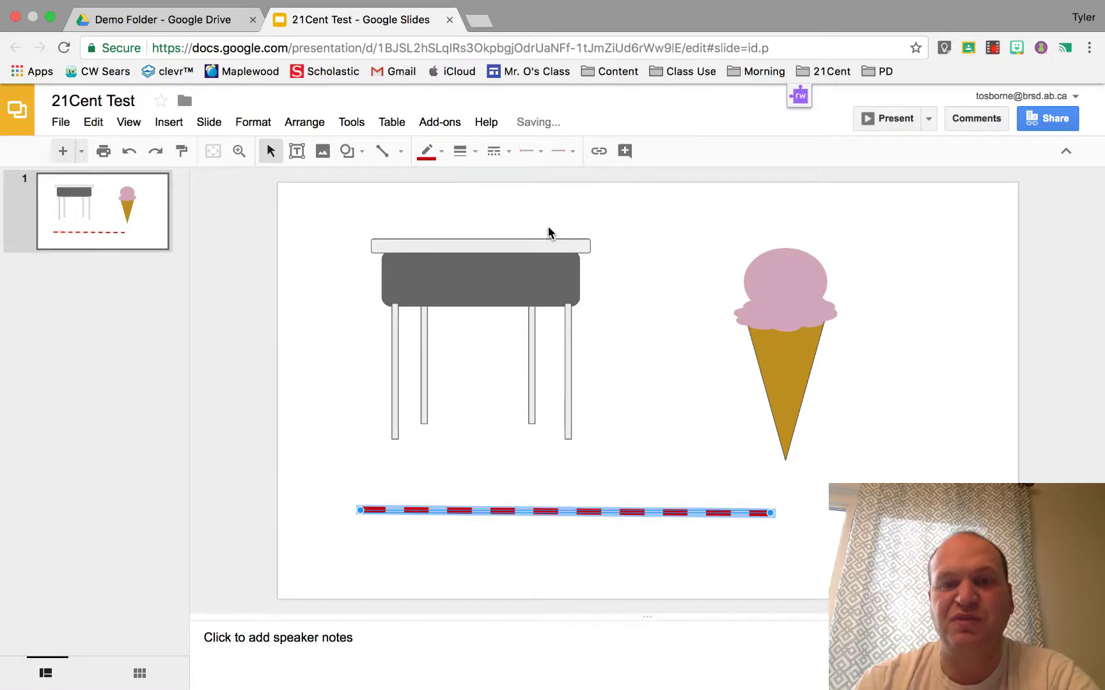
{"action": "left_click", "coordinate": [621, 451]}
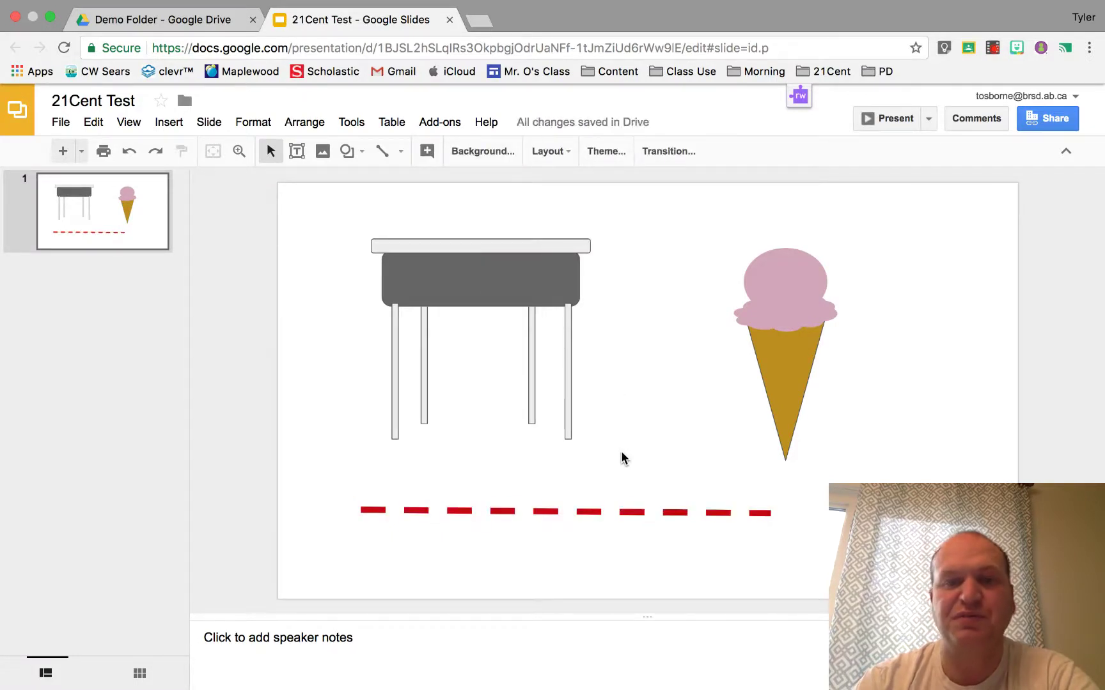
{"action": "left_click", "coordinate": [457, 511]}
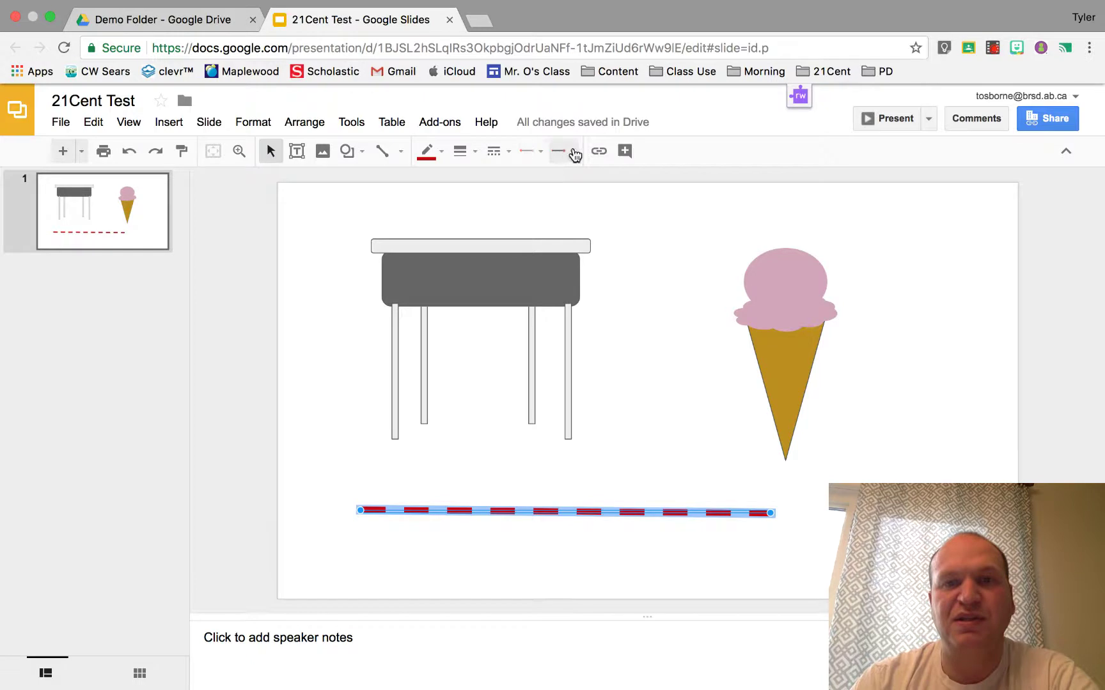
- Put an arrowhead on the dashed line's left end and a round dot on its right end
{"action": "left_click", "coordinate": [539, 156]}
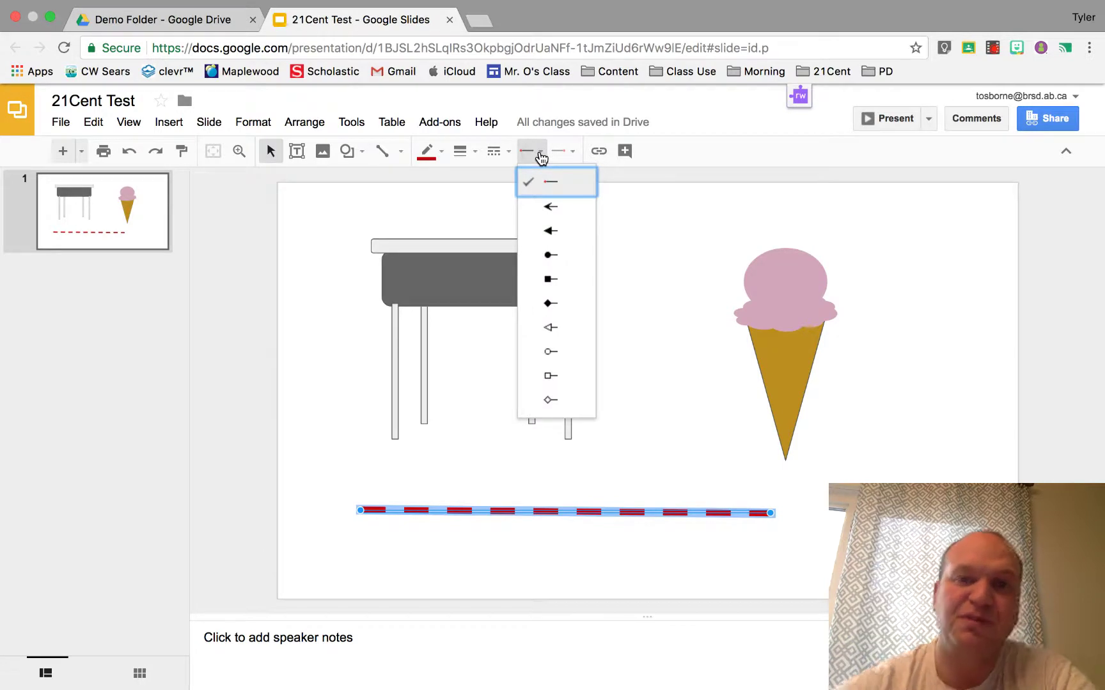
{"action": "left_click", "coordinate": [569, 211]}
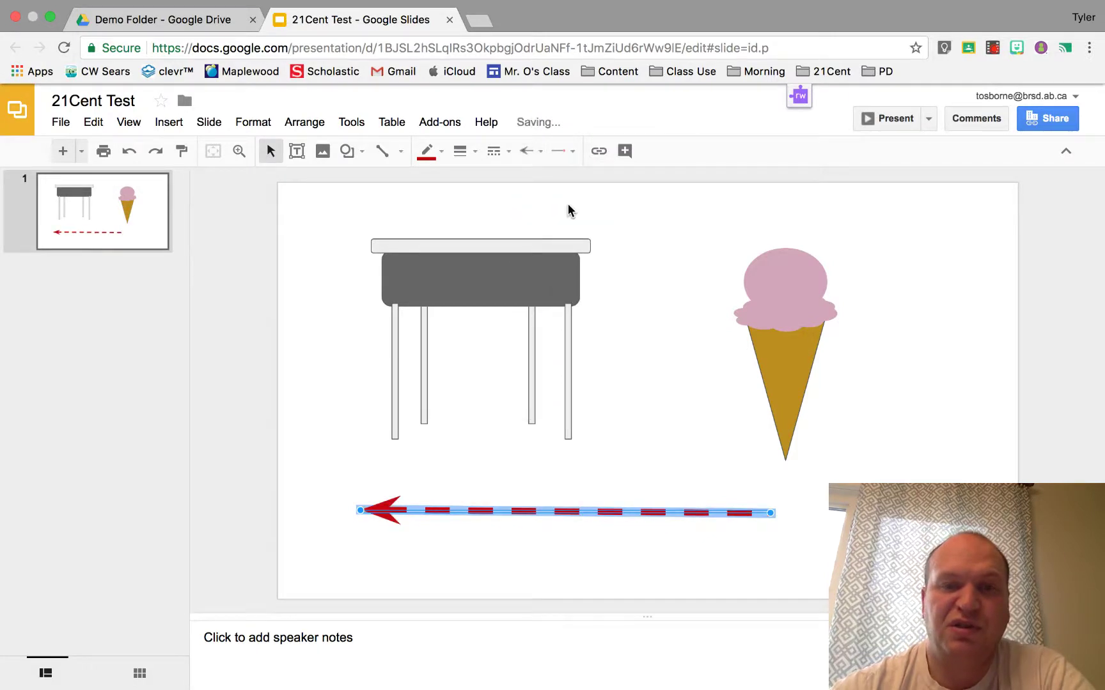
{"action": "left_click", "coordinate": [575, 151]}
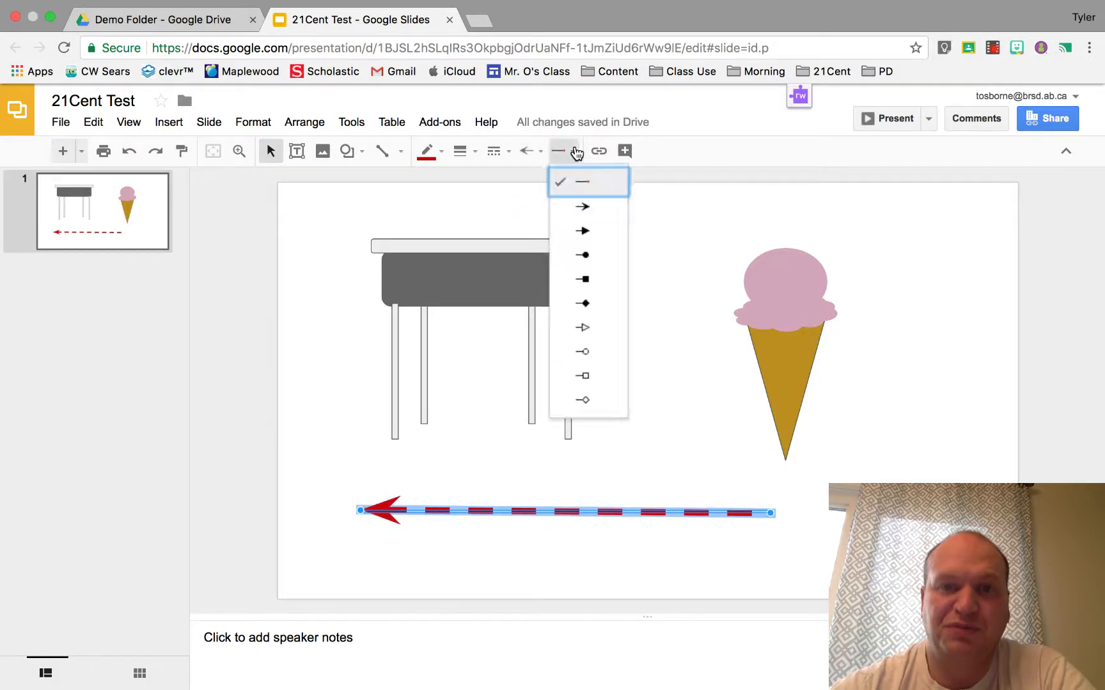
{"action": "left_click", "coordinate": [597, 254]}
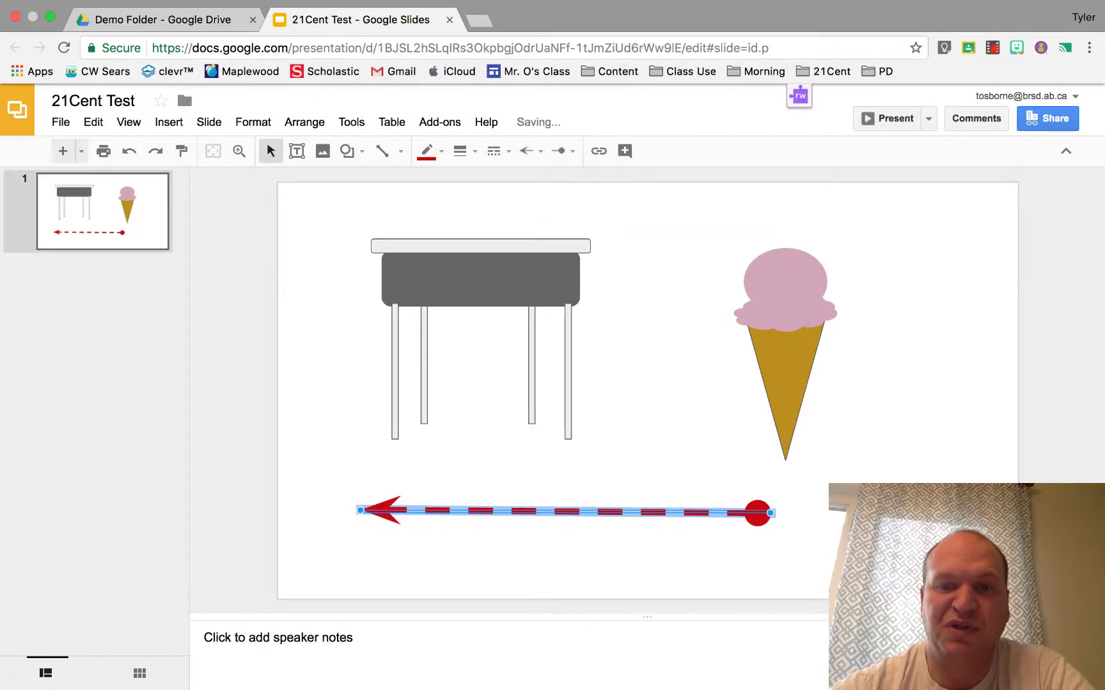
{"action": "key", "text": "Escape"}
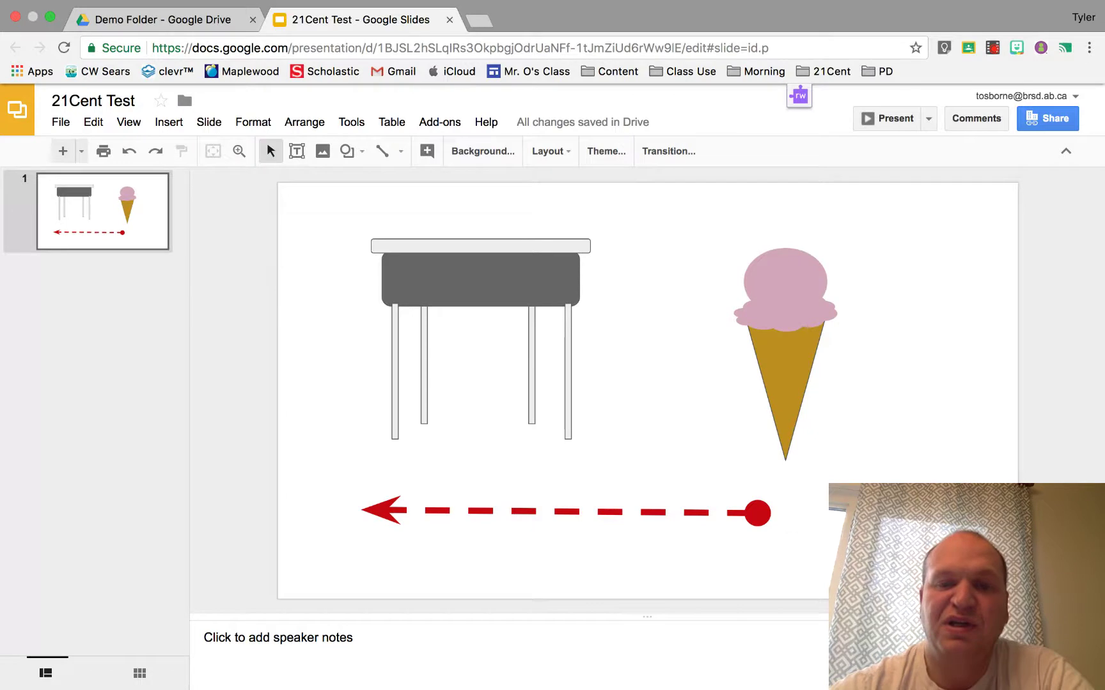
- Make the dashed red arrow a solid line with a 4px weight
{"action": "left_click", "coordinate": [374, 510]}
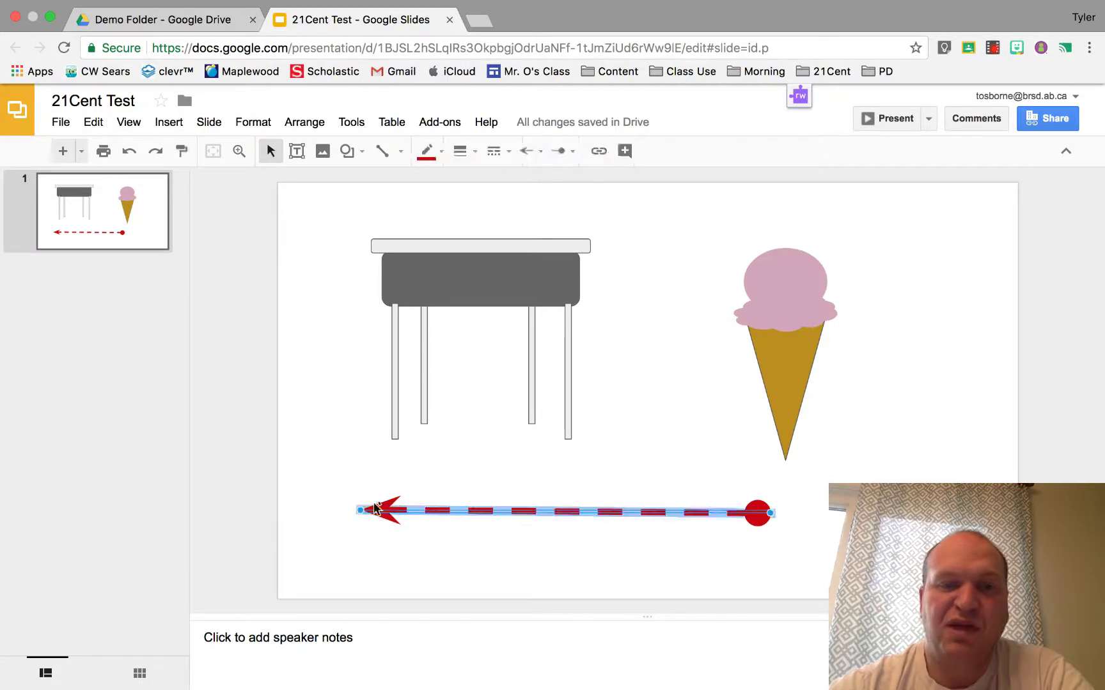
{"action": "left_click", "coordinate": [496, 153]}
{"action": "left_click", "coordinate": [515, 192]}
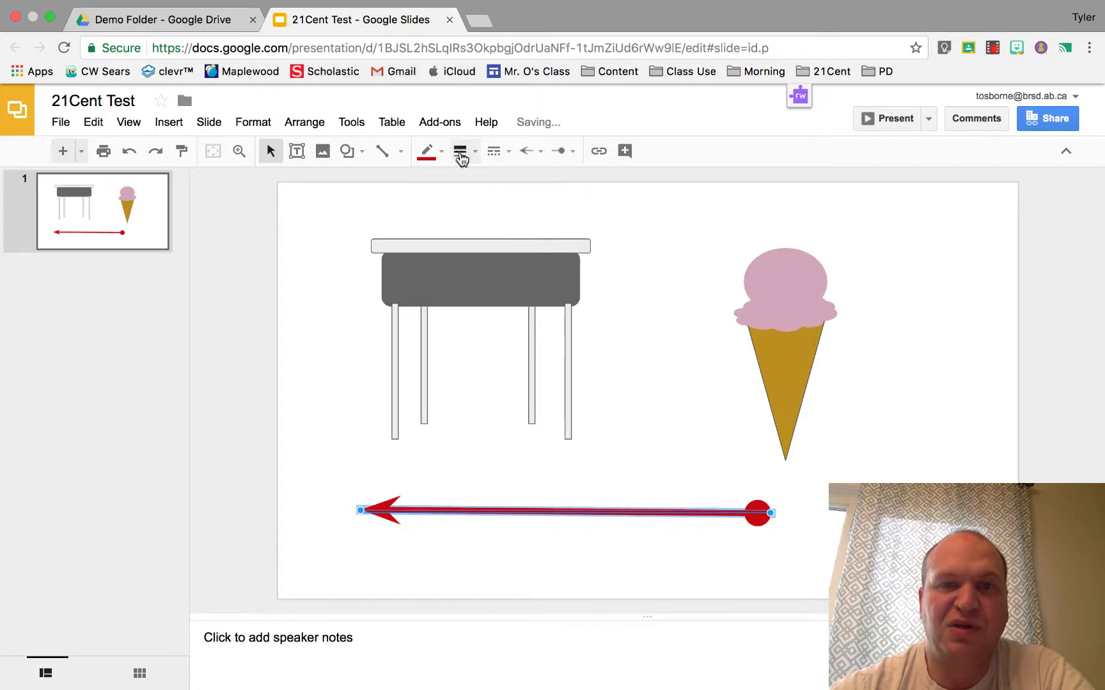
{"action": "left_click", "coordinate": [460, 152]}
{"action": "left_click", "coordinate": [492, 257]}
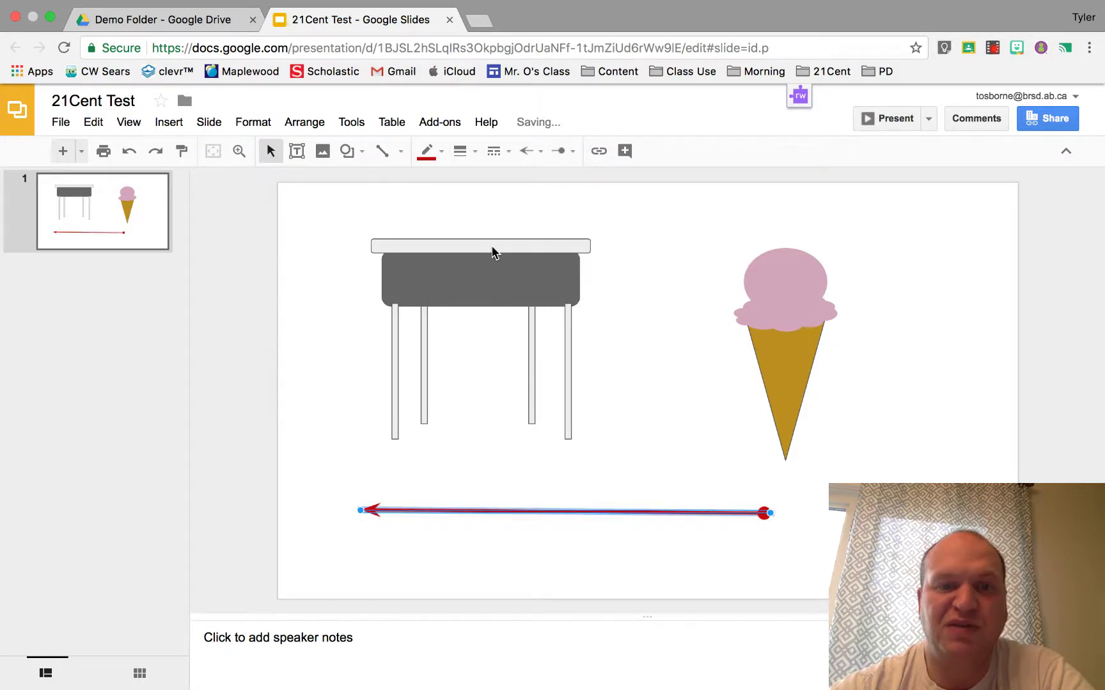
{"action": "left_click", "coordinate": [655, 452]}
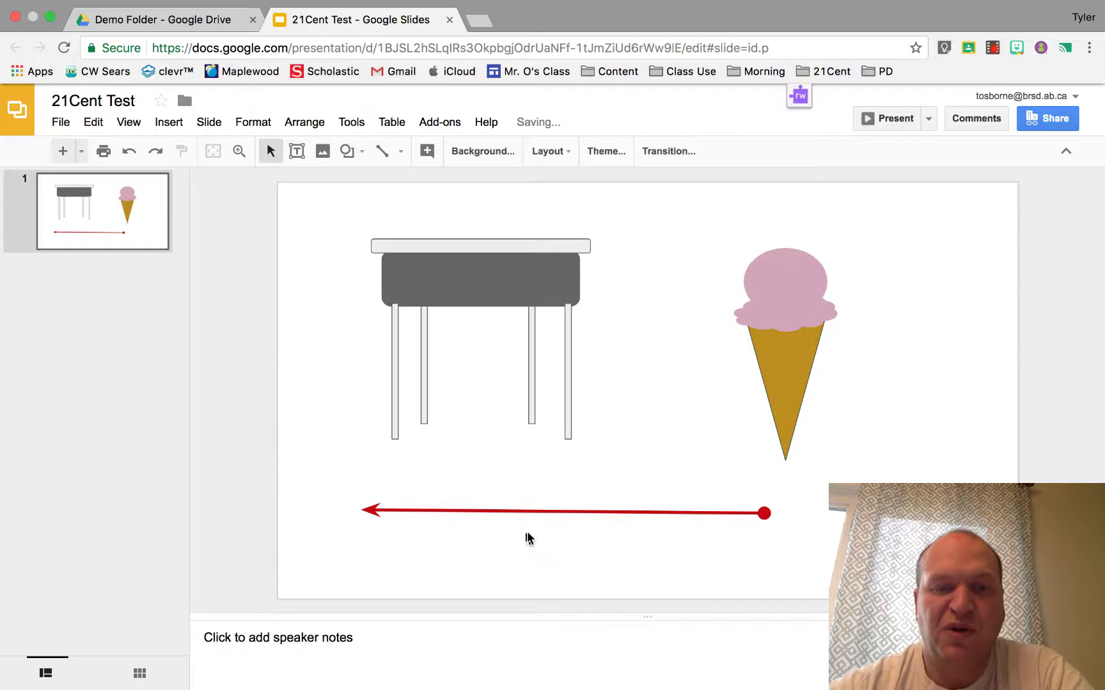
{"action": "left_click", "coordinate": [423, 510]}
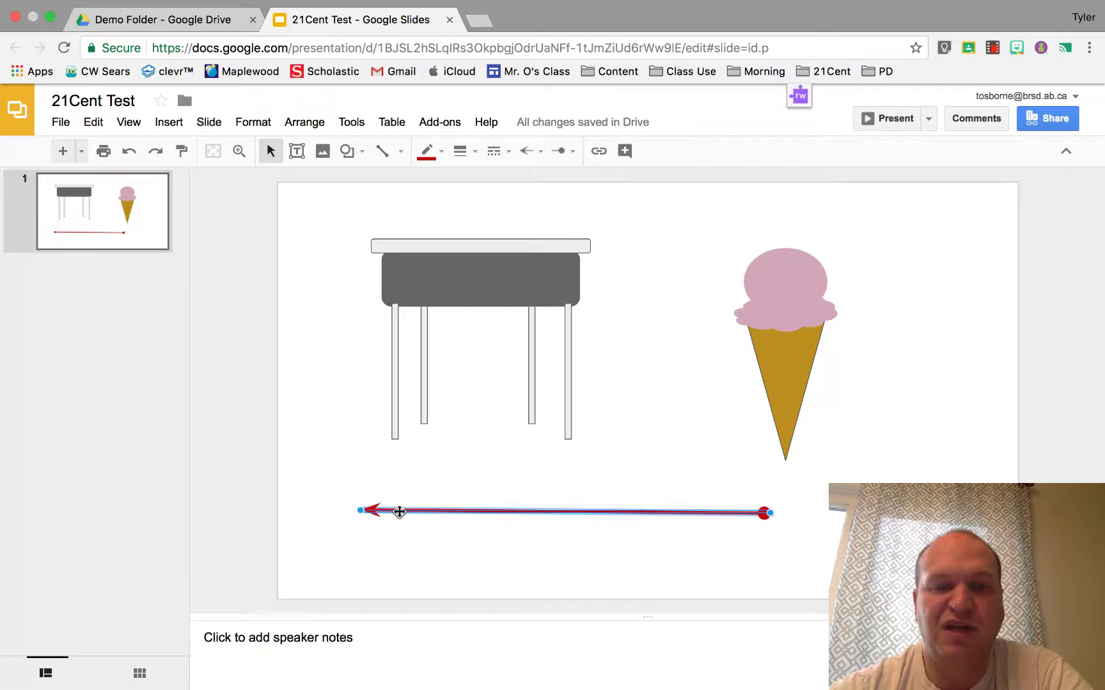
- Angle the red line down to the right from below the desk, with its dot end at the desk's right leg
{"action": "left_click_drag", "start_coordinate": [401, 511], "coordinate": [517, 457]}
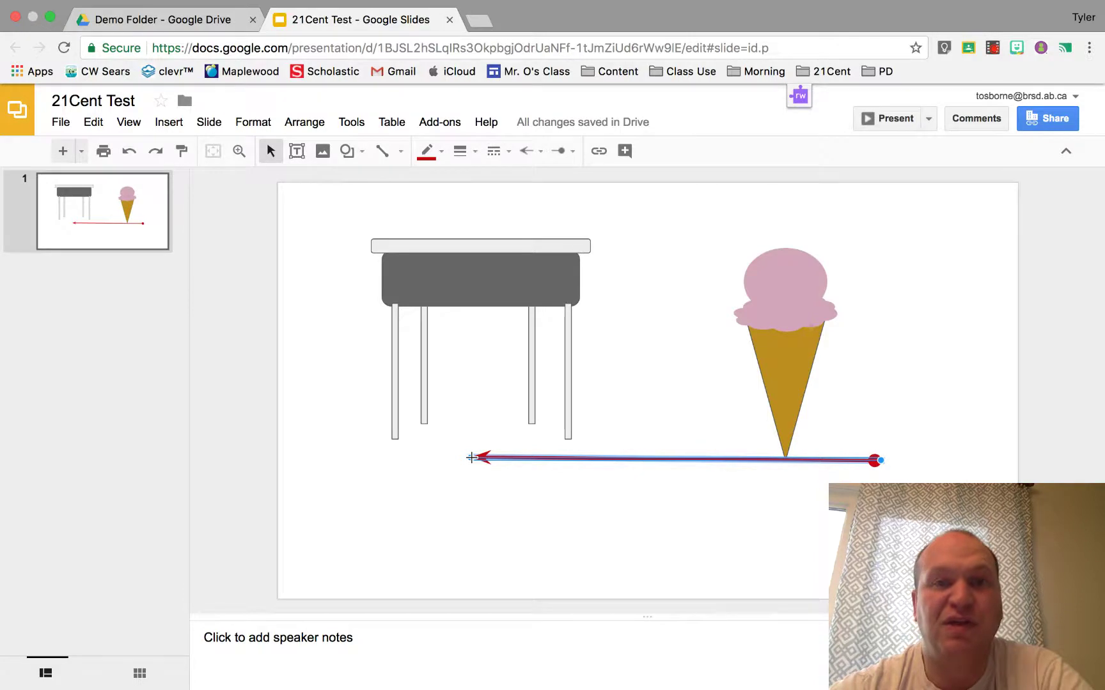
{"action": "left_click_drag", "start_coordinate": [471, 458], "coordinate": [955, 491]}
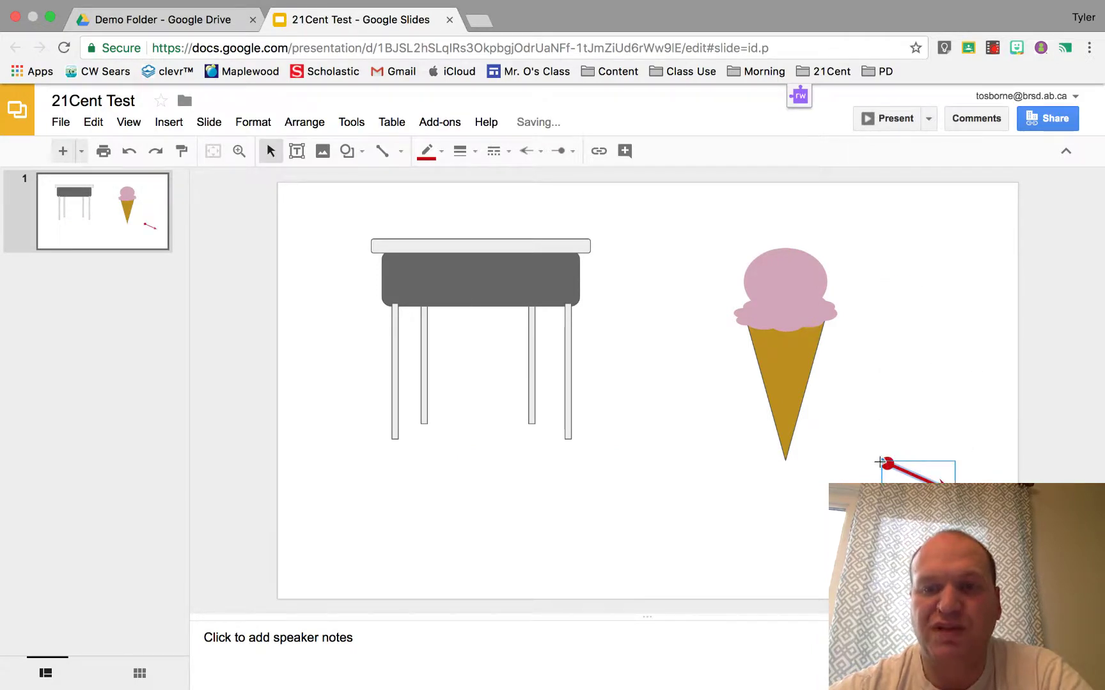
{"action": "left_click_drag", "start_coordinate": [821, 515], "coordinate": [555, 432]}
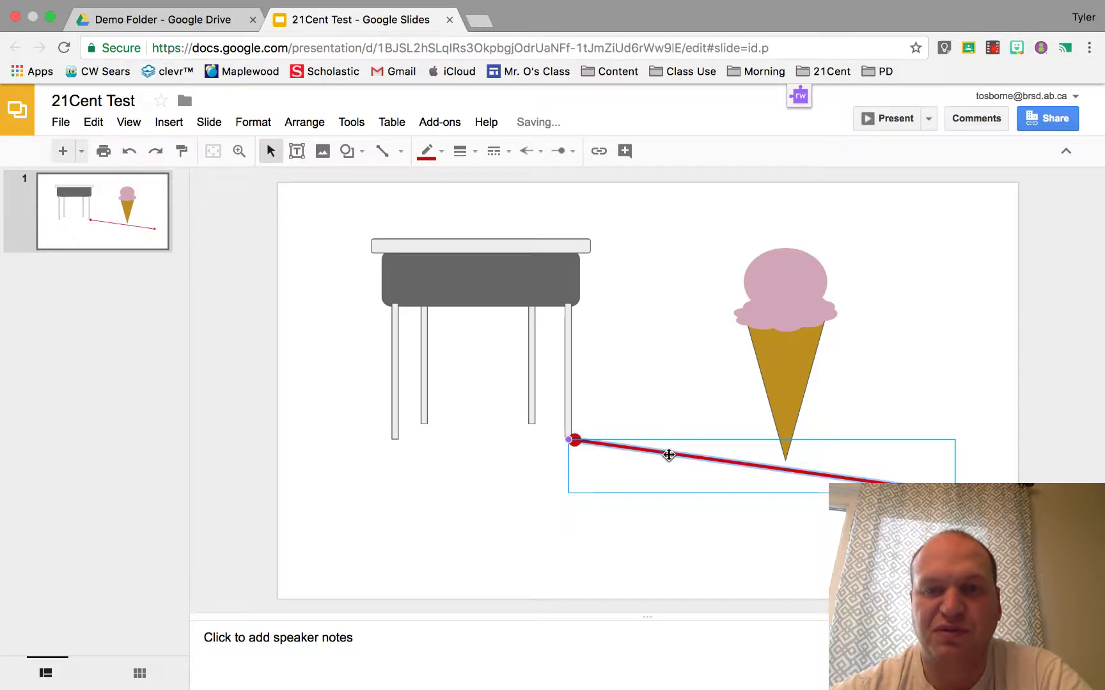
{"action": "left_click_drag", "start_coordinate": [668, 454], "coordinate": [642, 518]}
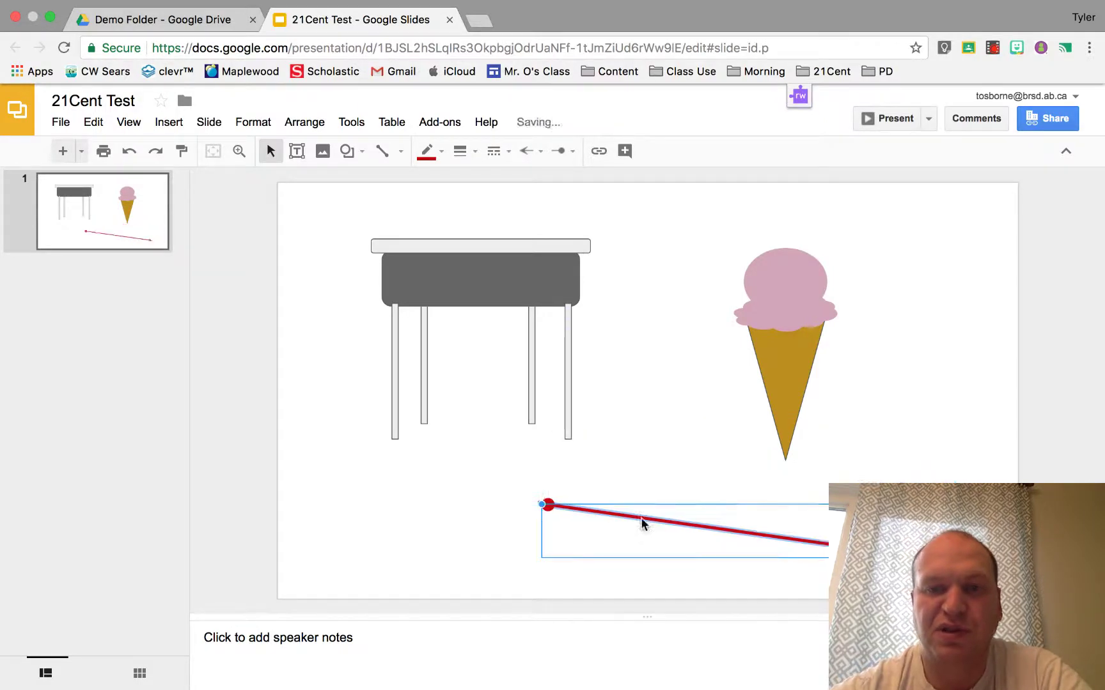
{"action": "left_click", "coordinate": [651, 470]}
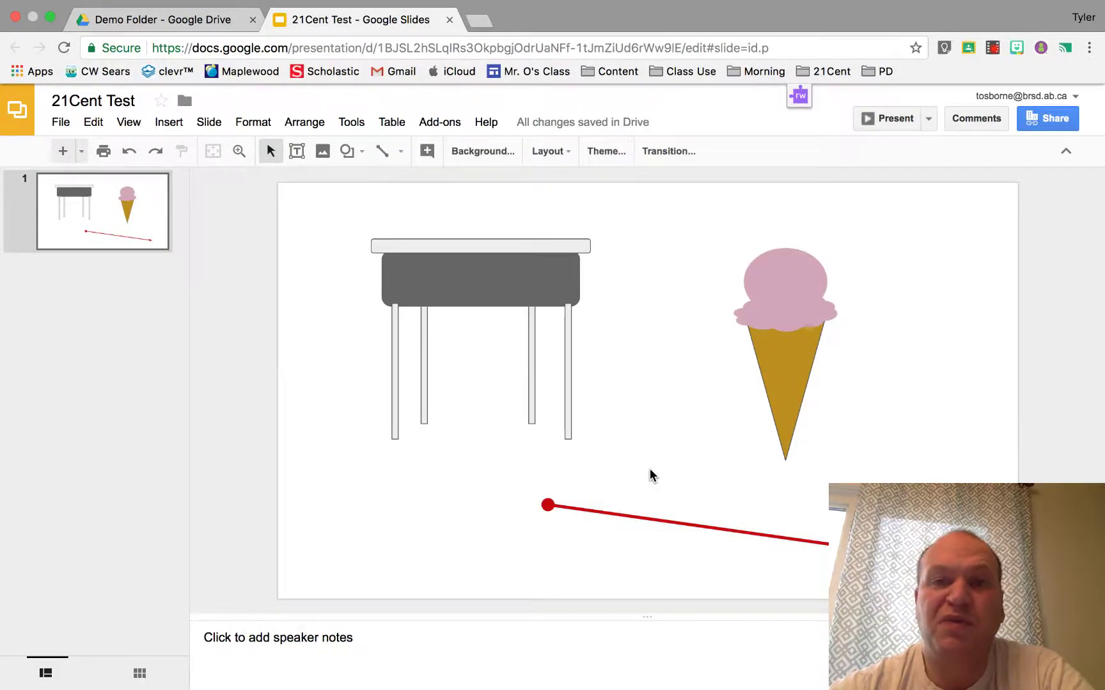